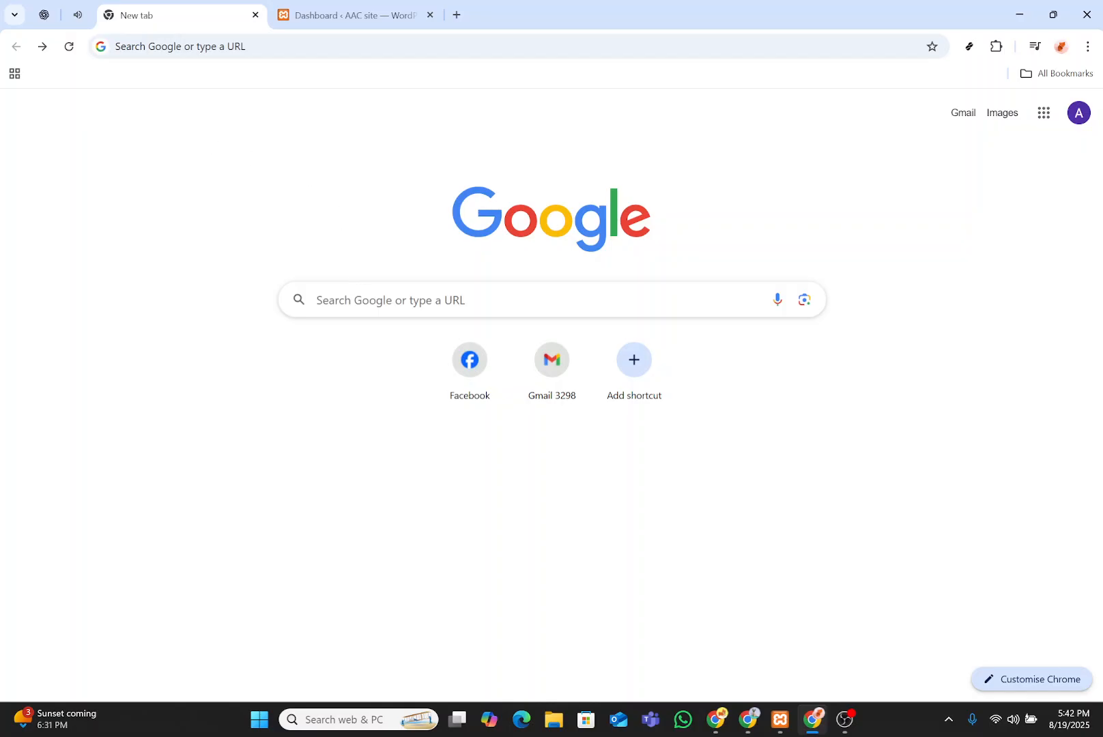
Search Google for "wordpress.com login" and open the WordPress.com homepage result.
click(390, 301)
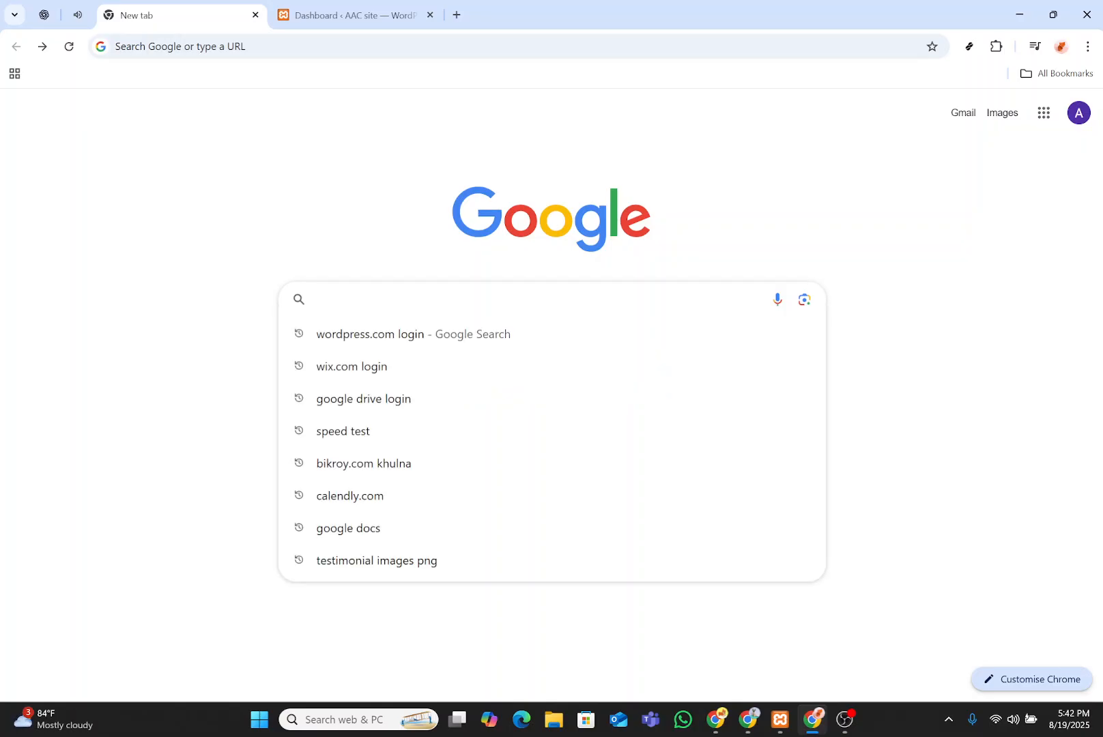
click(374, 334)
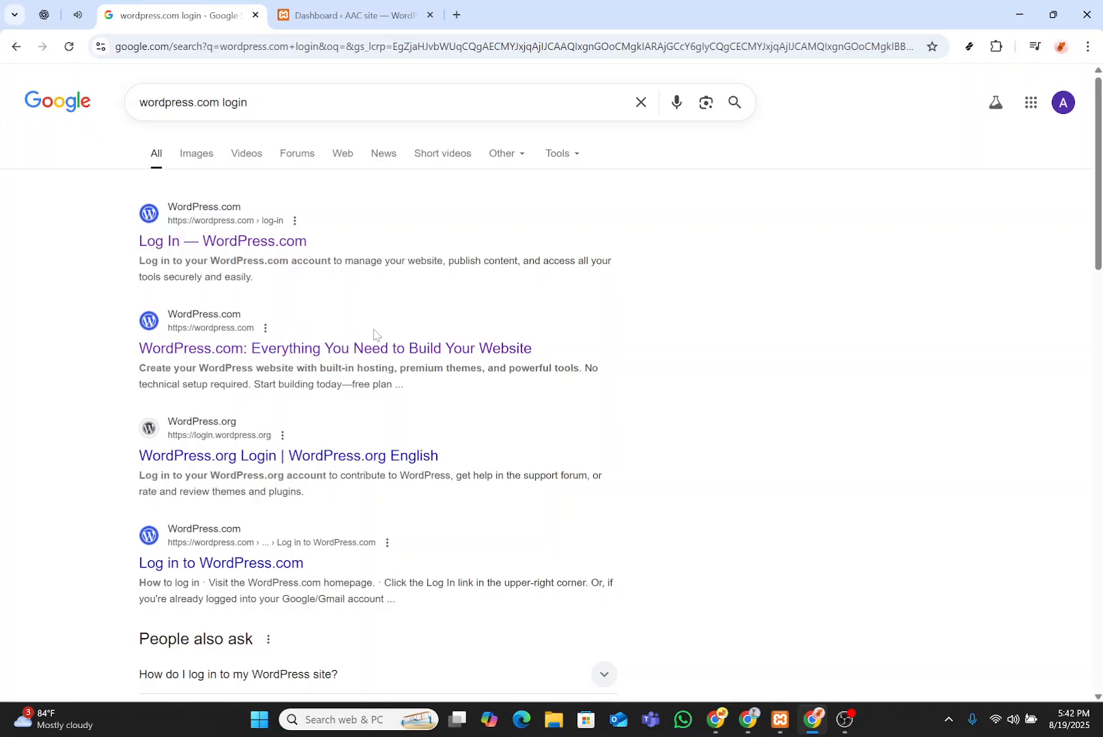
click(307, 359)
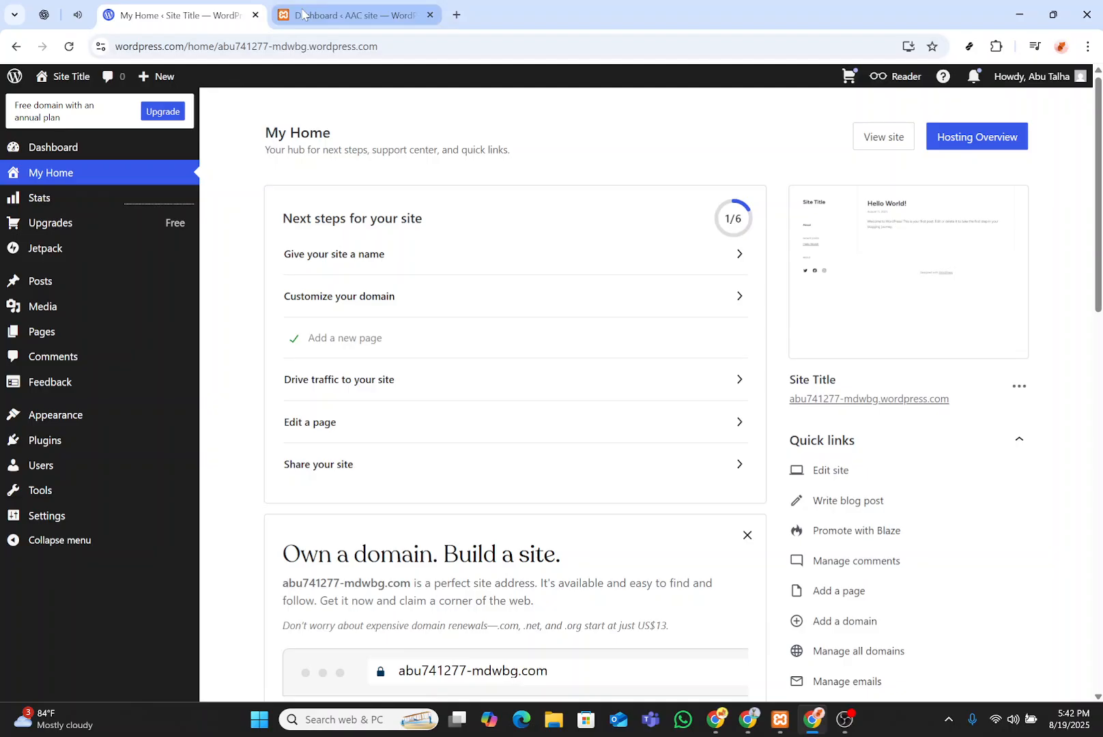
Switch to the AAC site's WordPress dashboard and open the page for adding new plugins.
click(302, 14)
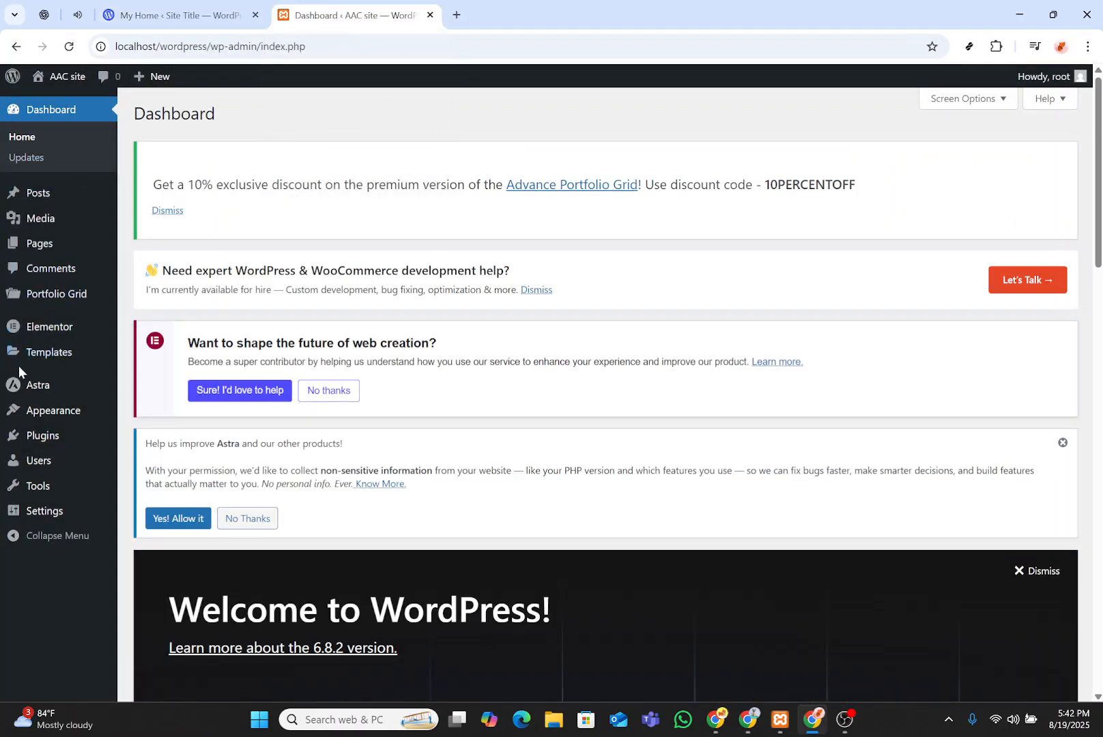
mouse_move(38, 440)
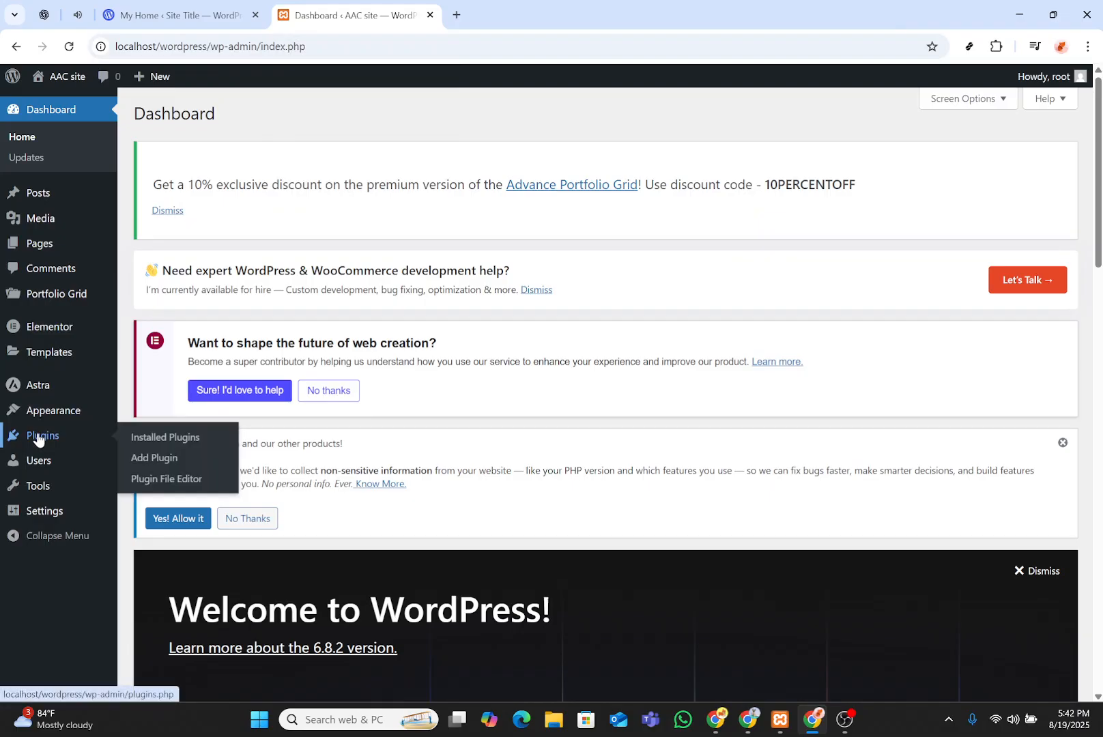
click(38, 439)
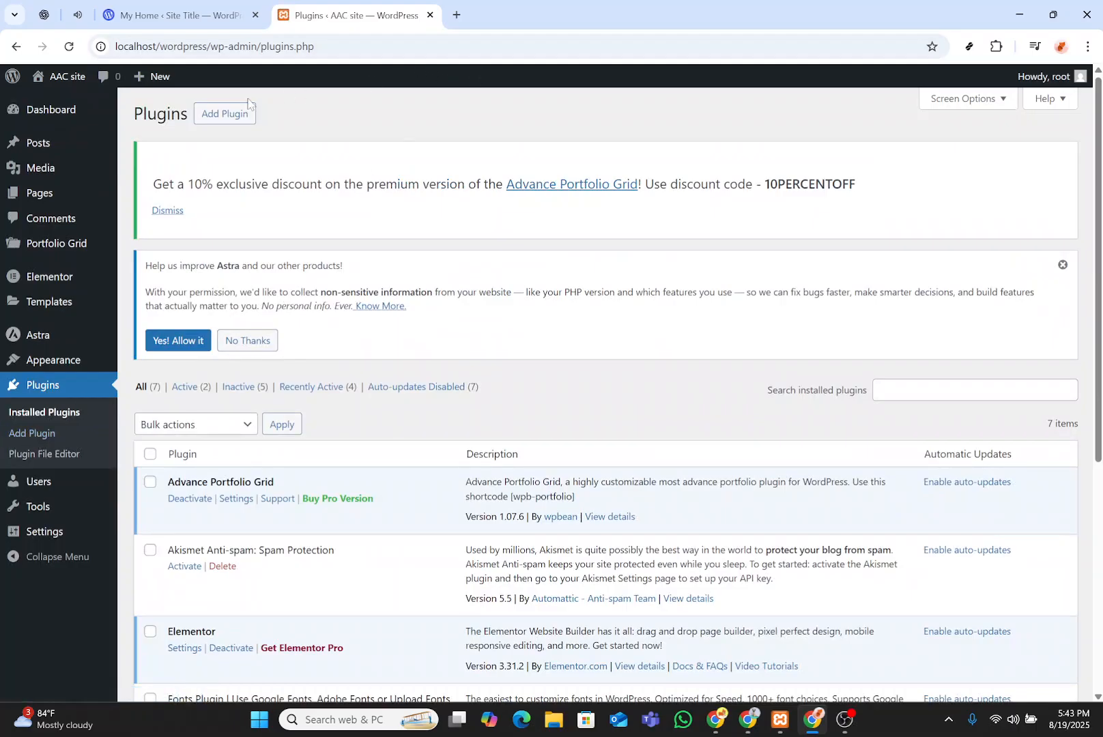
click(227, 114)
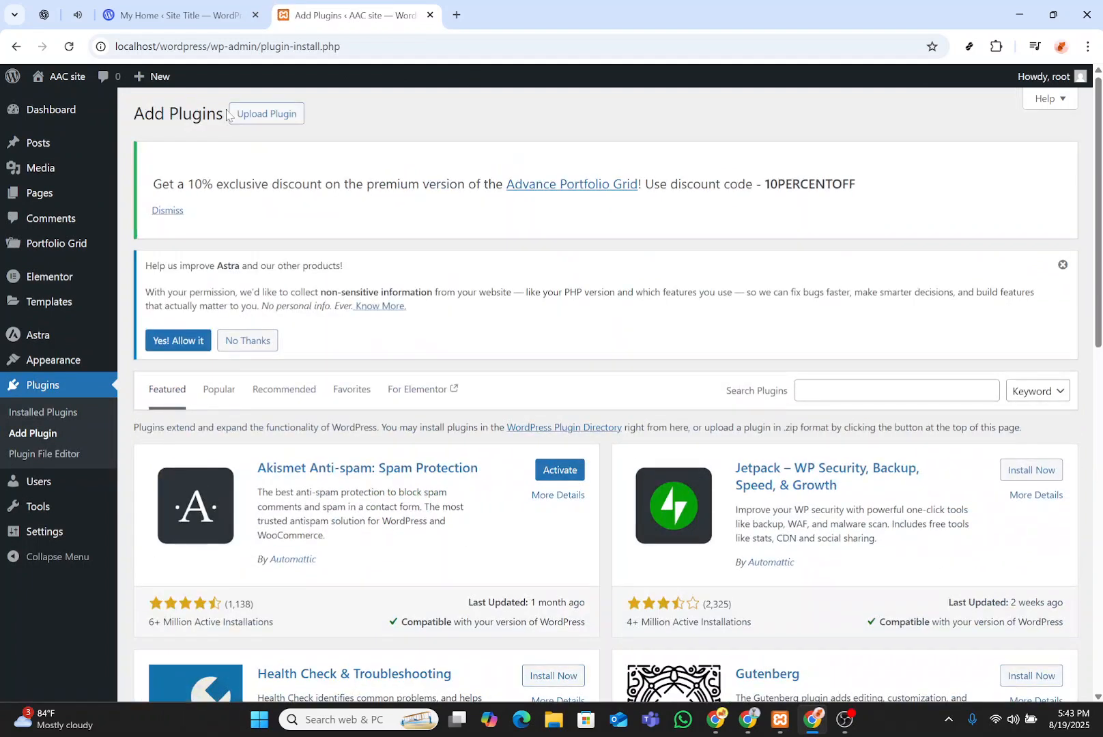
Search the plugin directory for "case studies" and locate the Advance Portfolio Grid plugin.
click(817, 391)
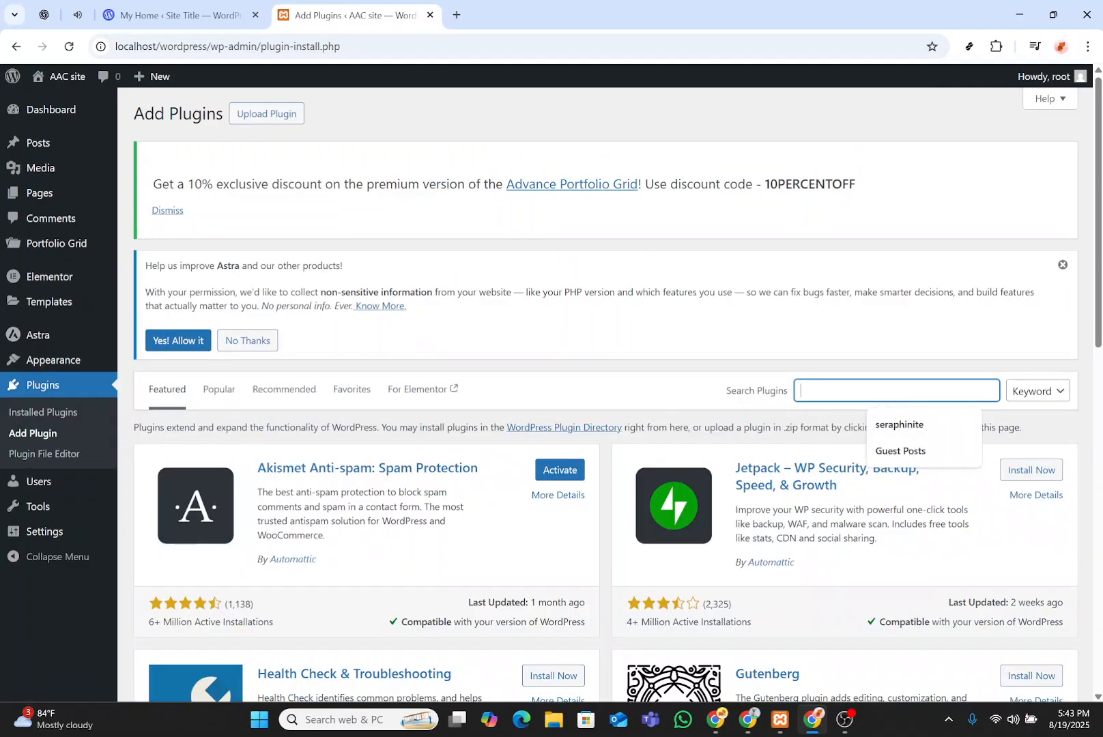
text(cas)
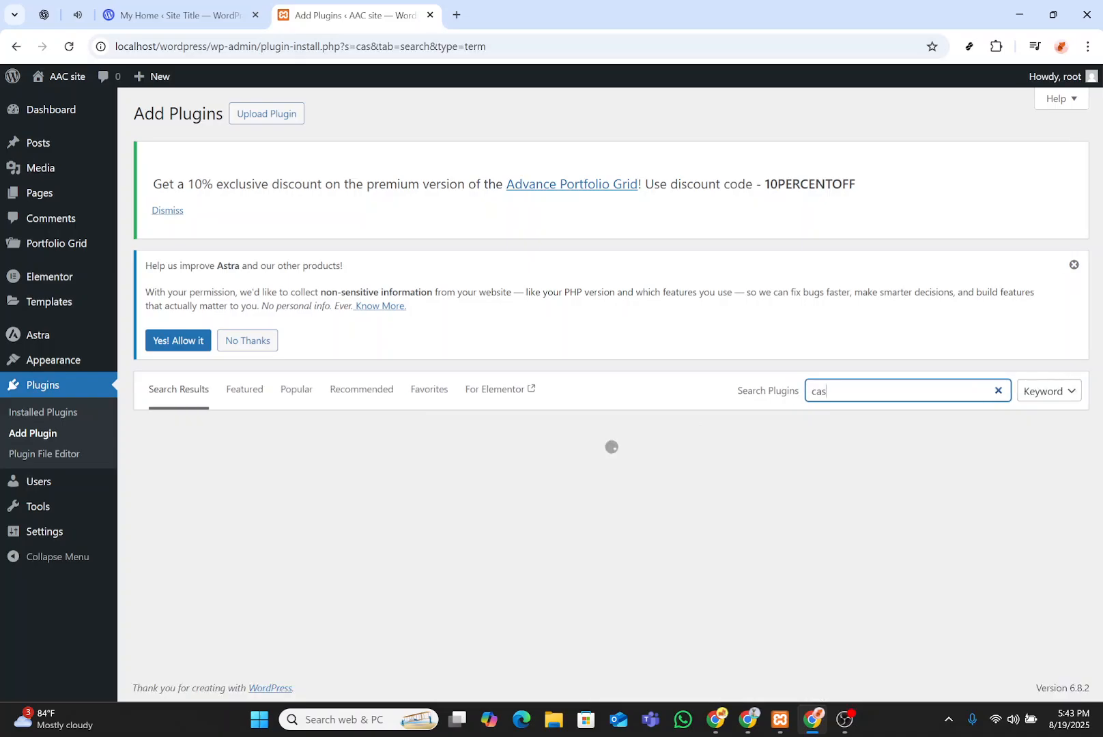
text(e studies)
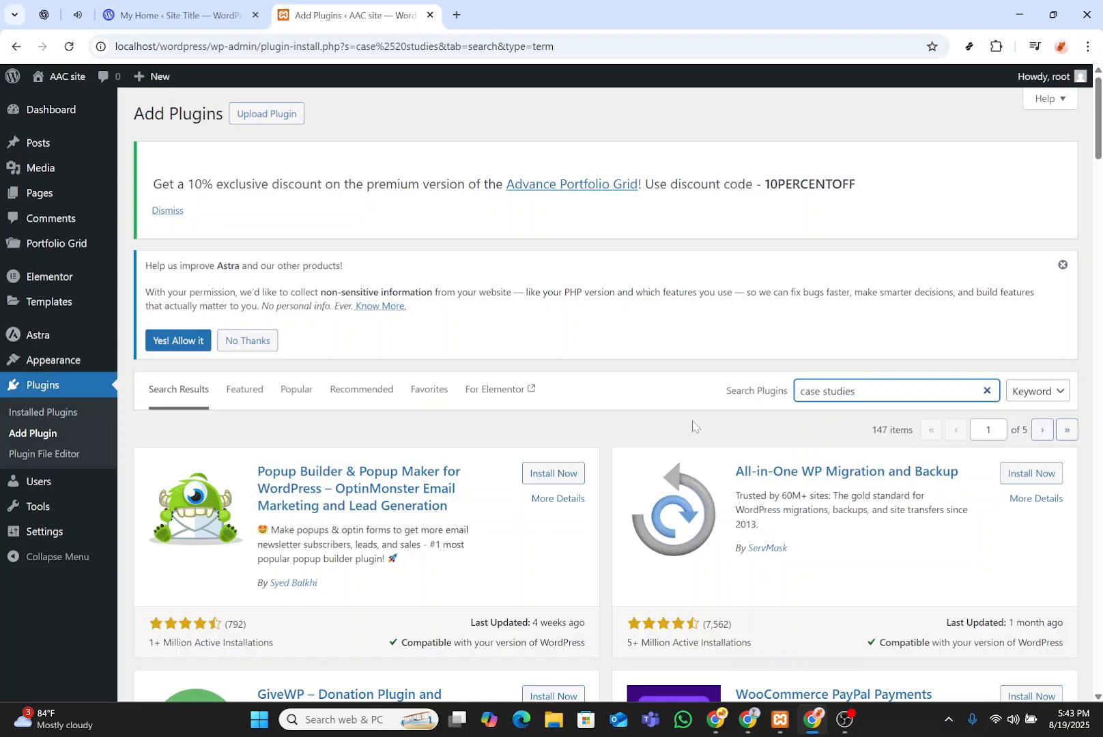
scroll(692, 427, down, 3)
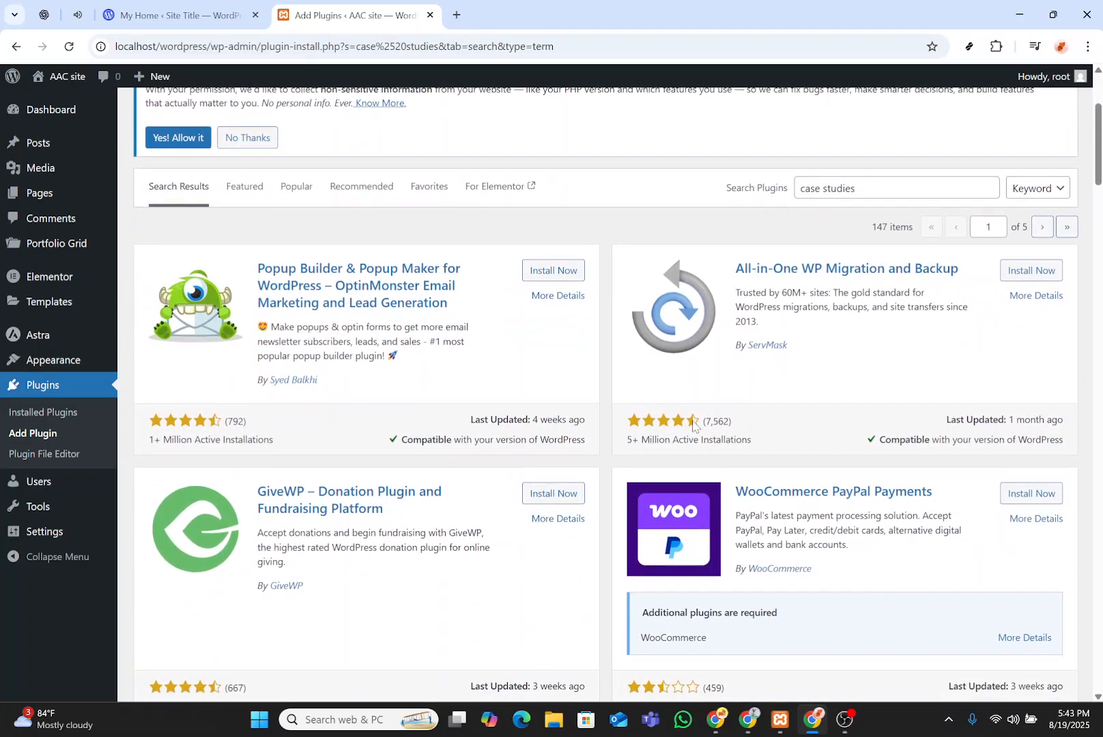
scroll(693, 427, down, 1)
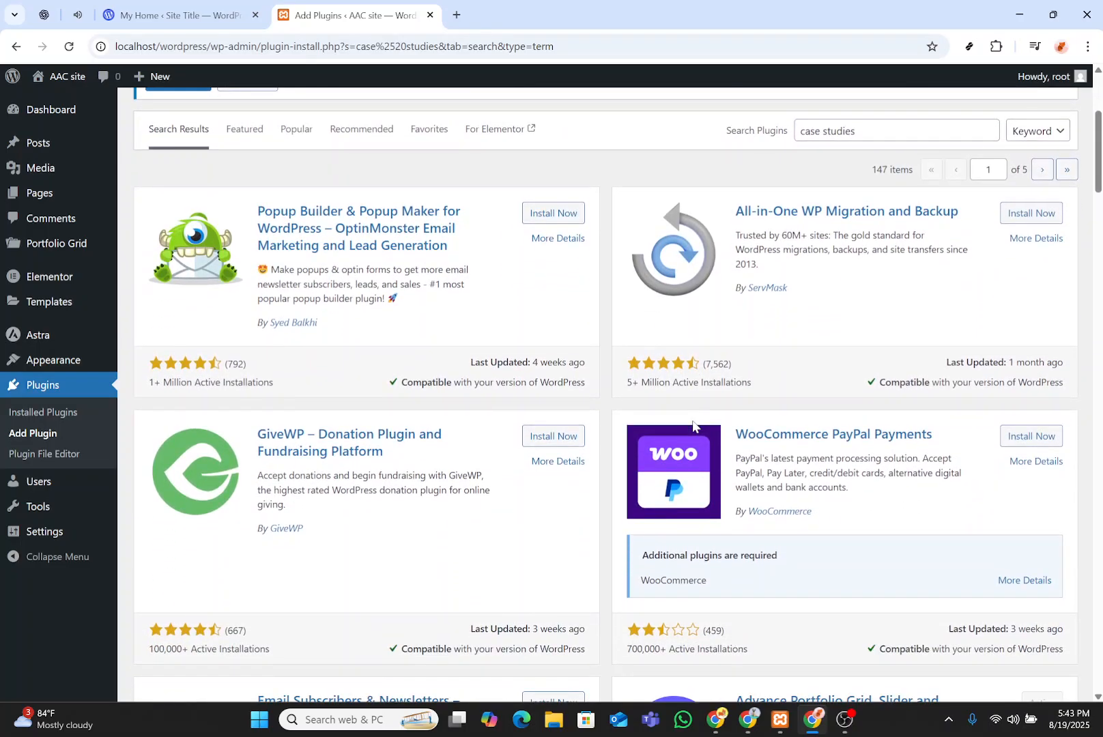
scroll(693, 427, down, 1)
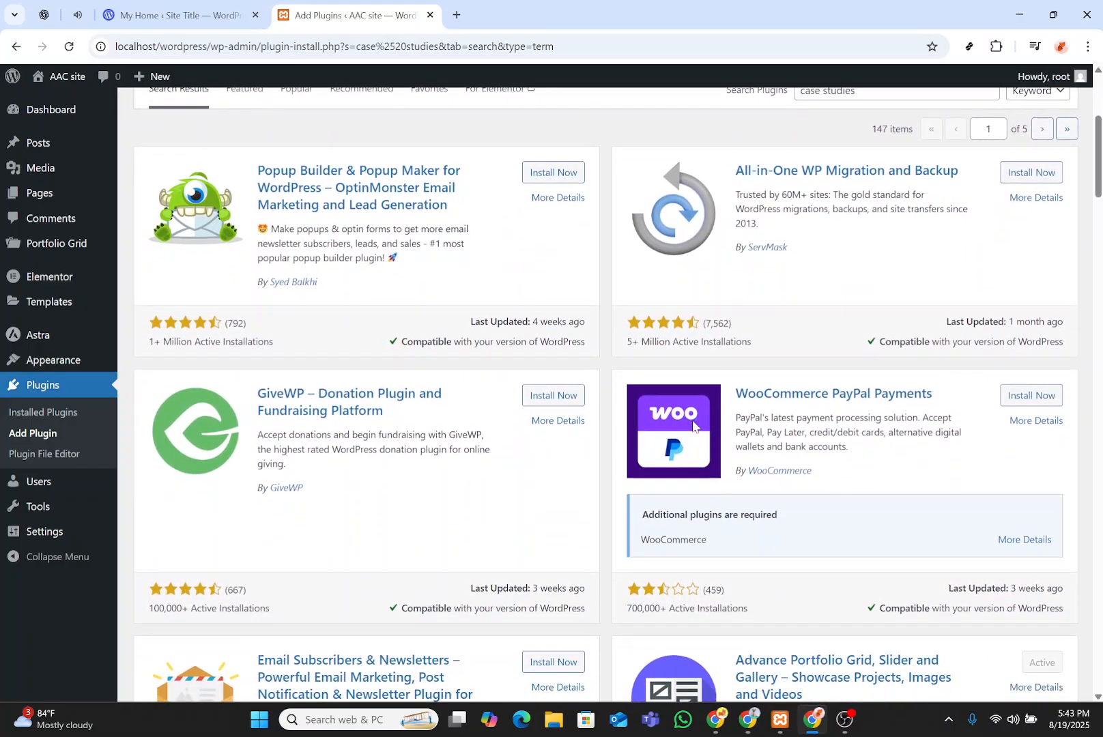
scroll(693, 424, down, 3)
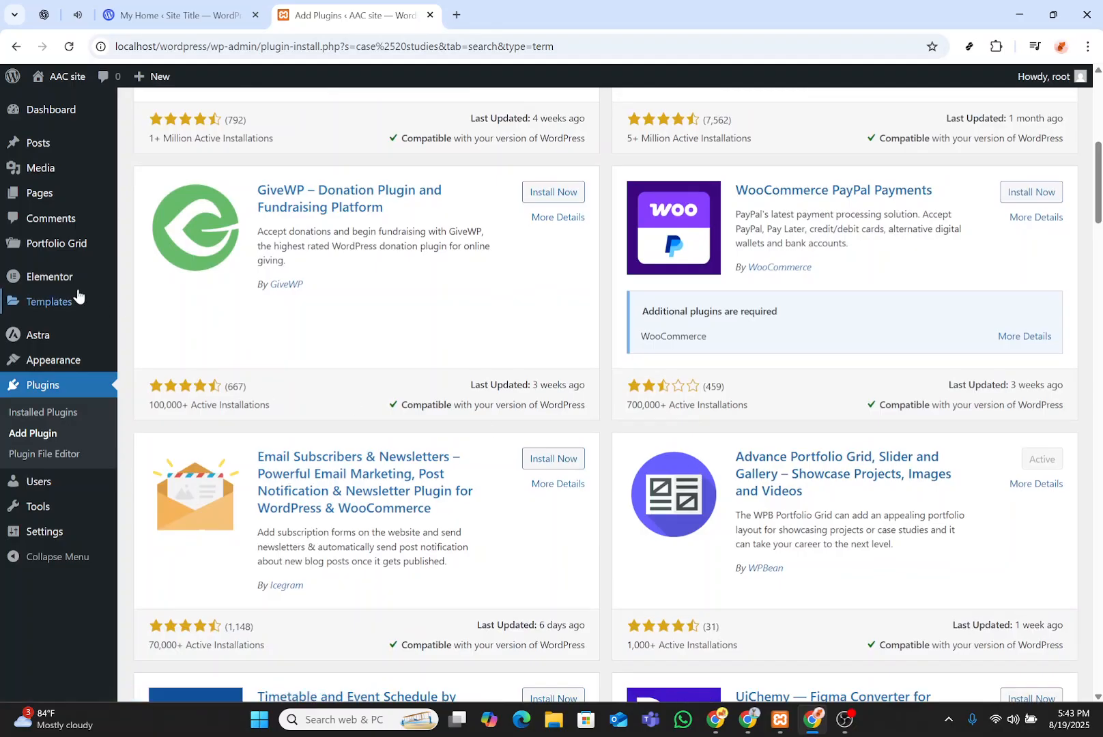
Show all Portfolio Grid entries and open the untitled portfolio for editing.
mouse_move(61, 247)
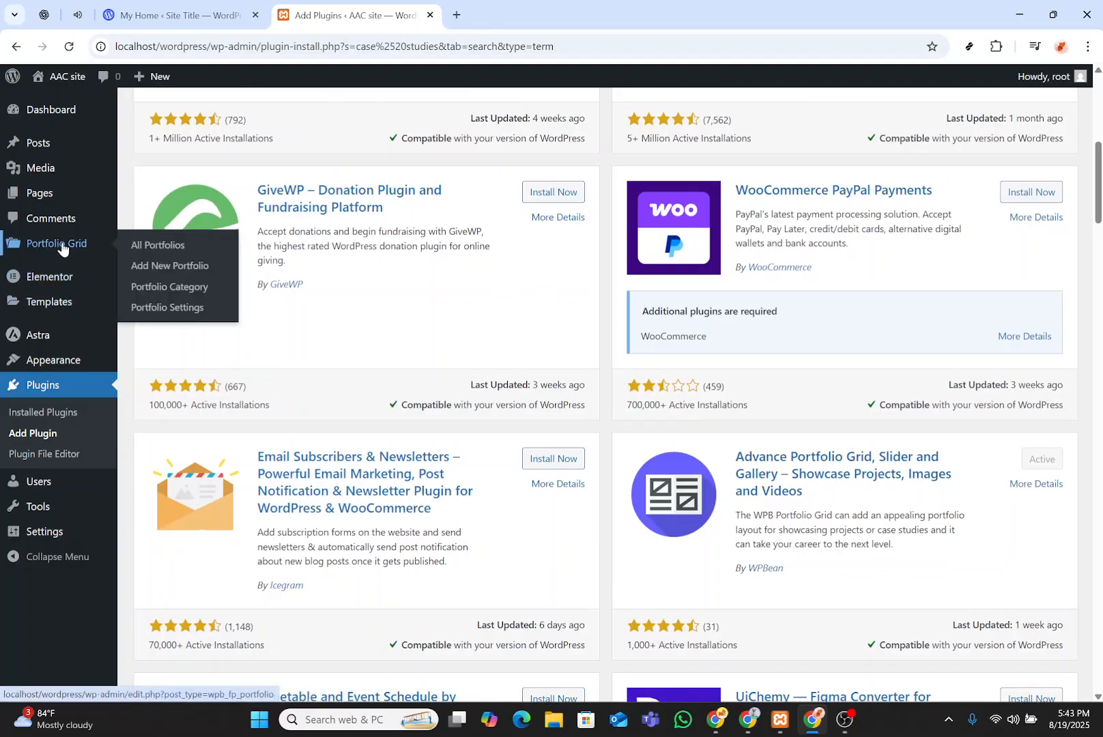
click(157, 247)
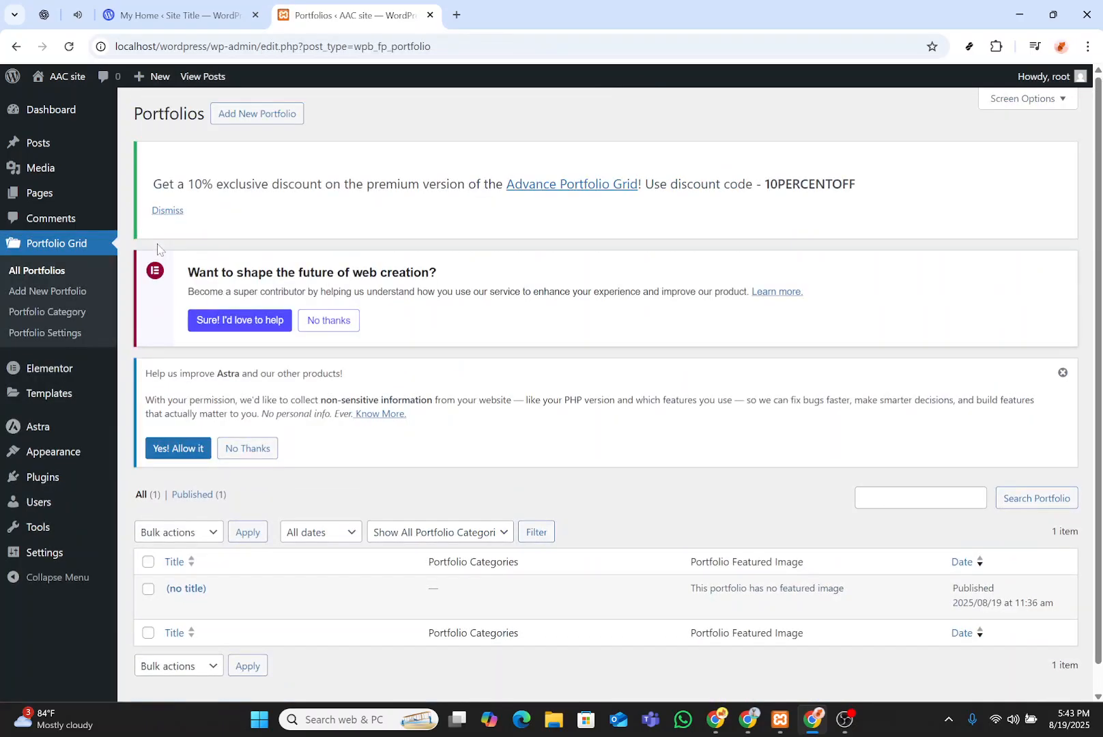
scroll(161, 380, down, 1)
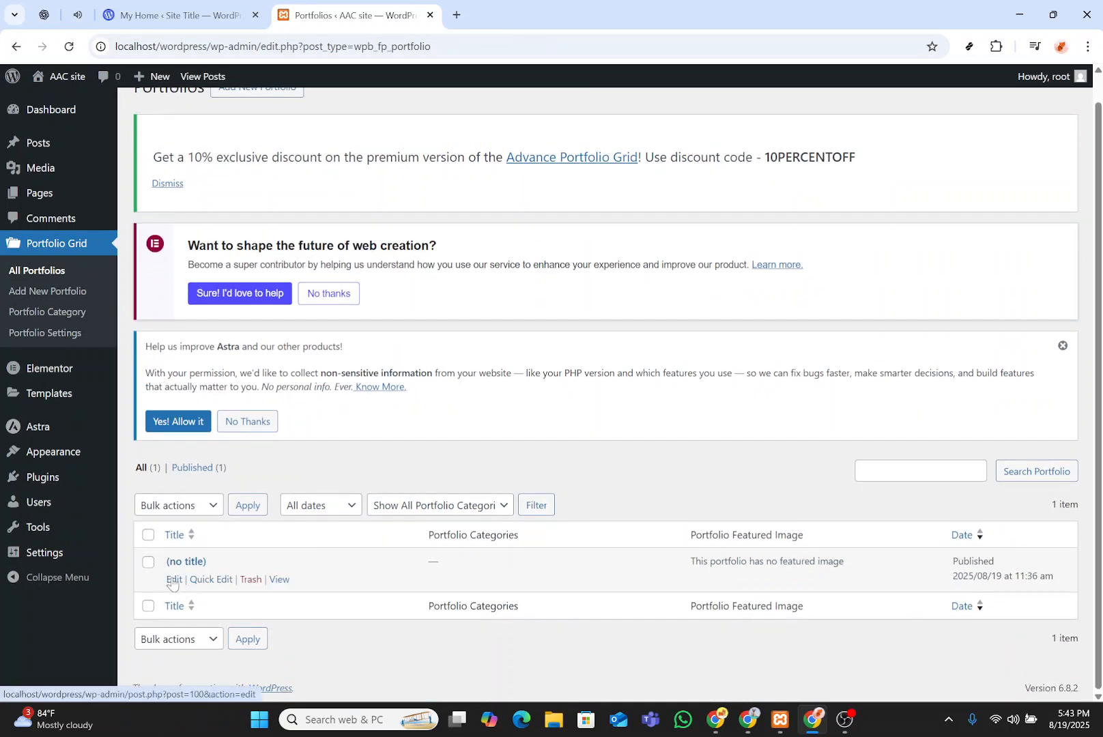
click(173, 580)
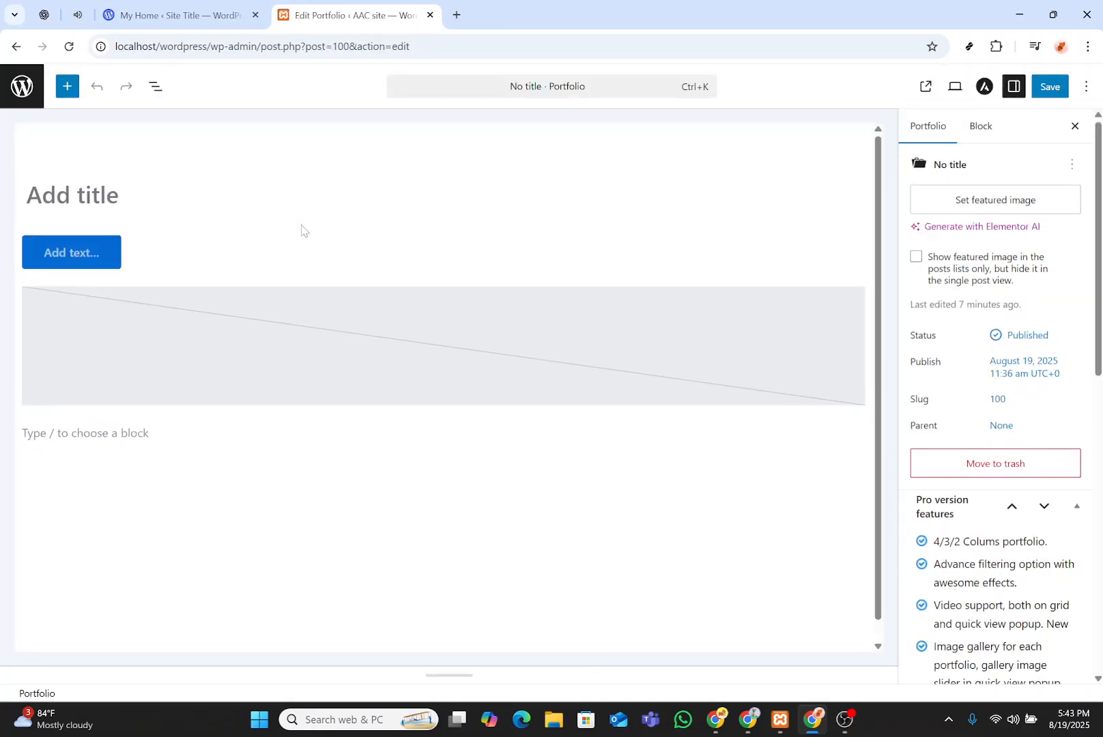
Title the portfolio entry "First work".
click(139, 217)
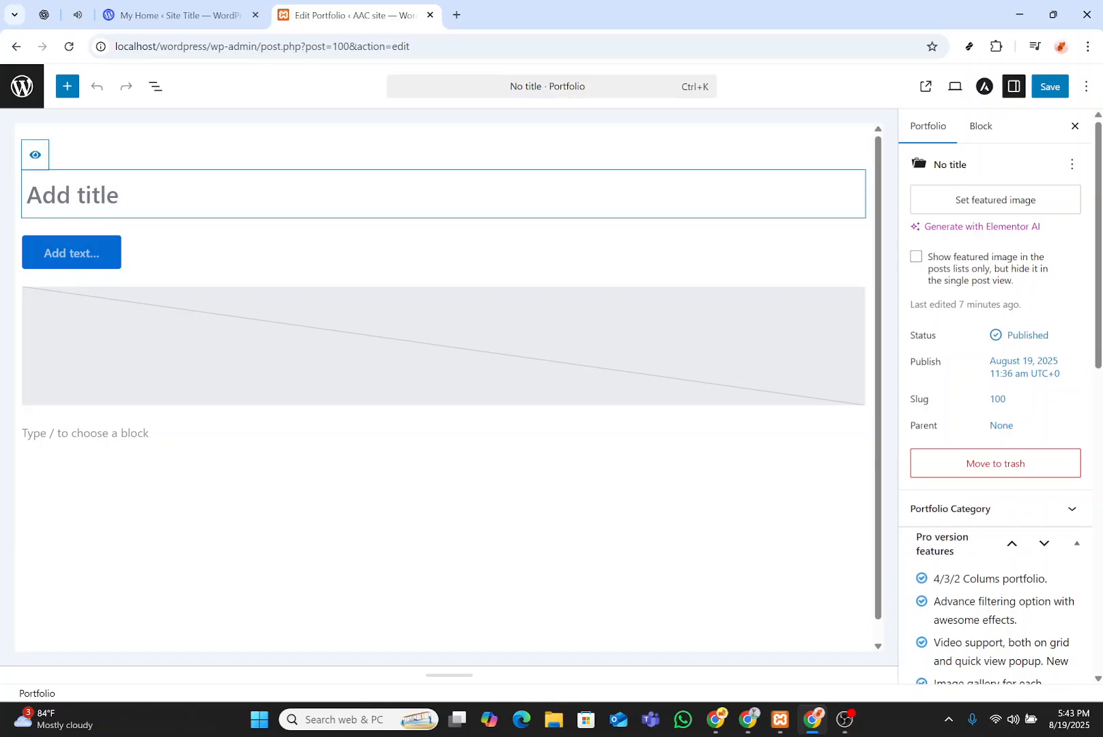
text(Fir)
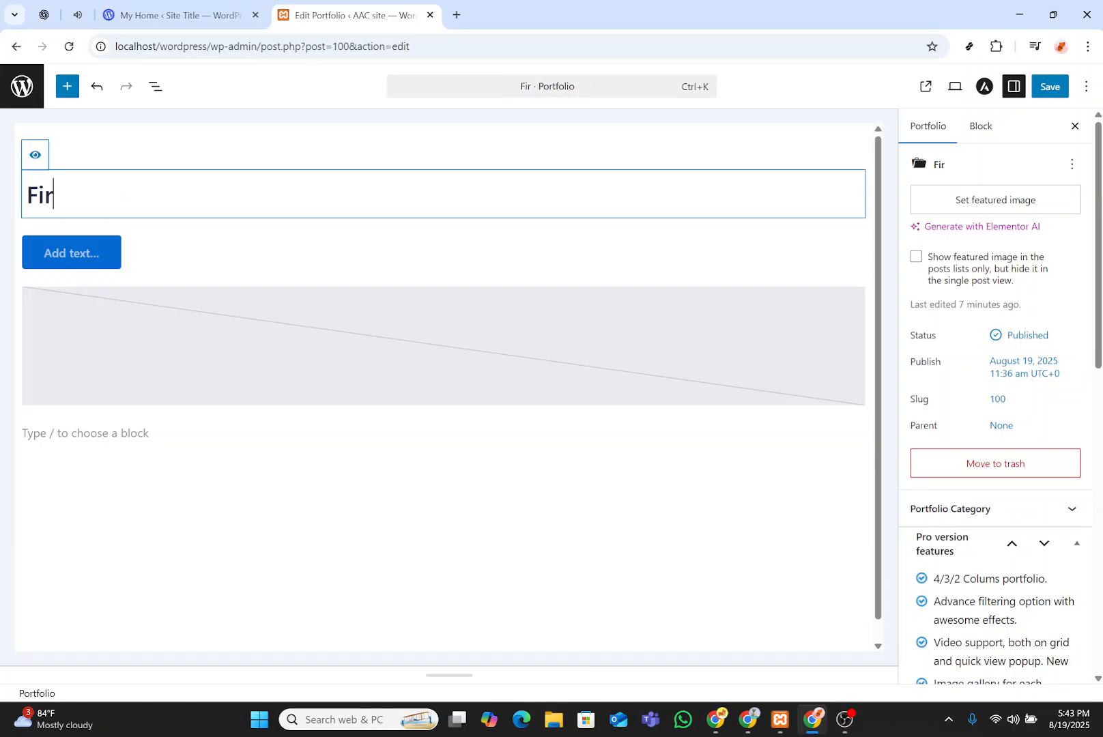
text(st work)
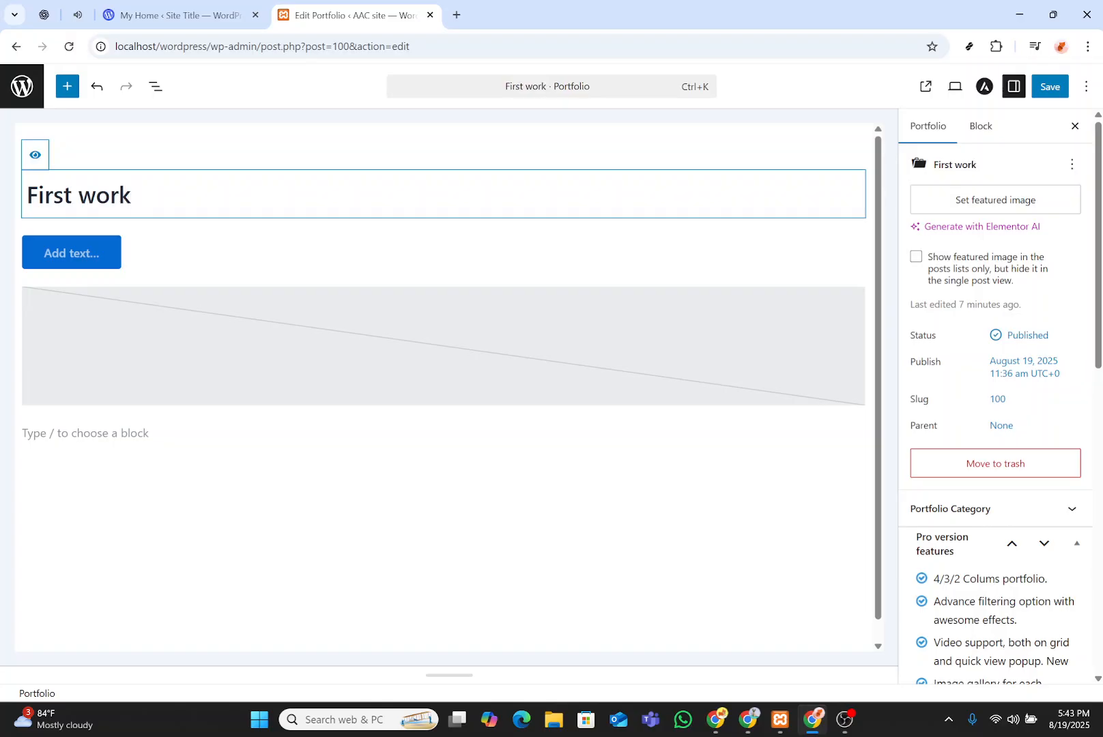
Try to upload the image 4b47d4a4f3e72320e418fa6619568b03e4d2d2ac from the Downloads folder into the empty image block.
scroll(164, 314, down, 1)
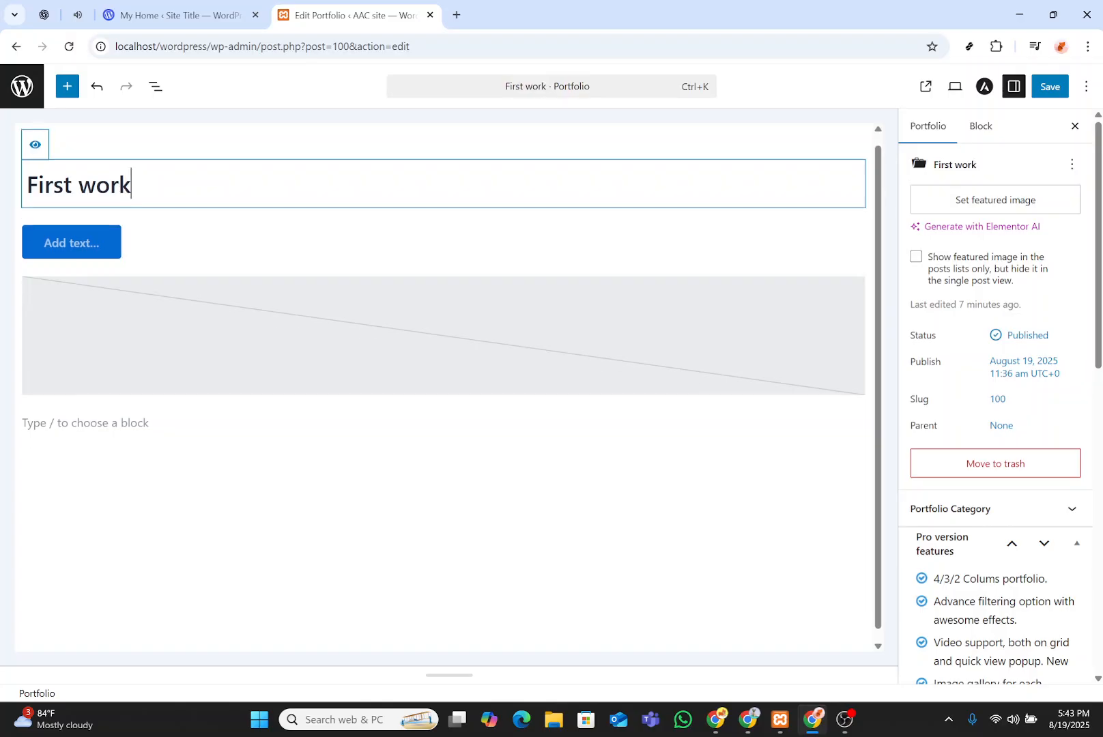
click(168, 315)
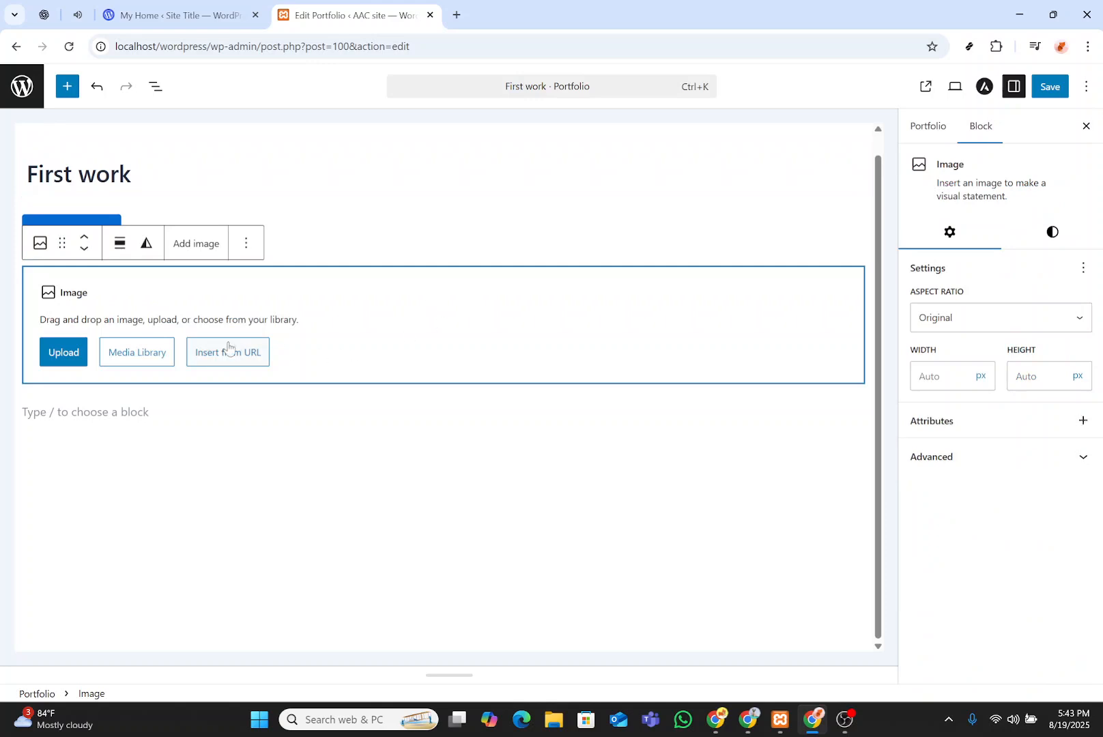
click(79, 355)
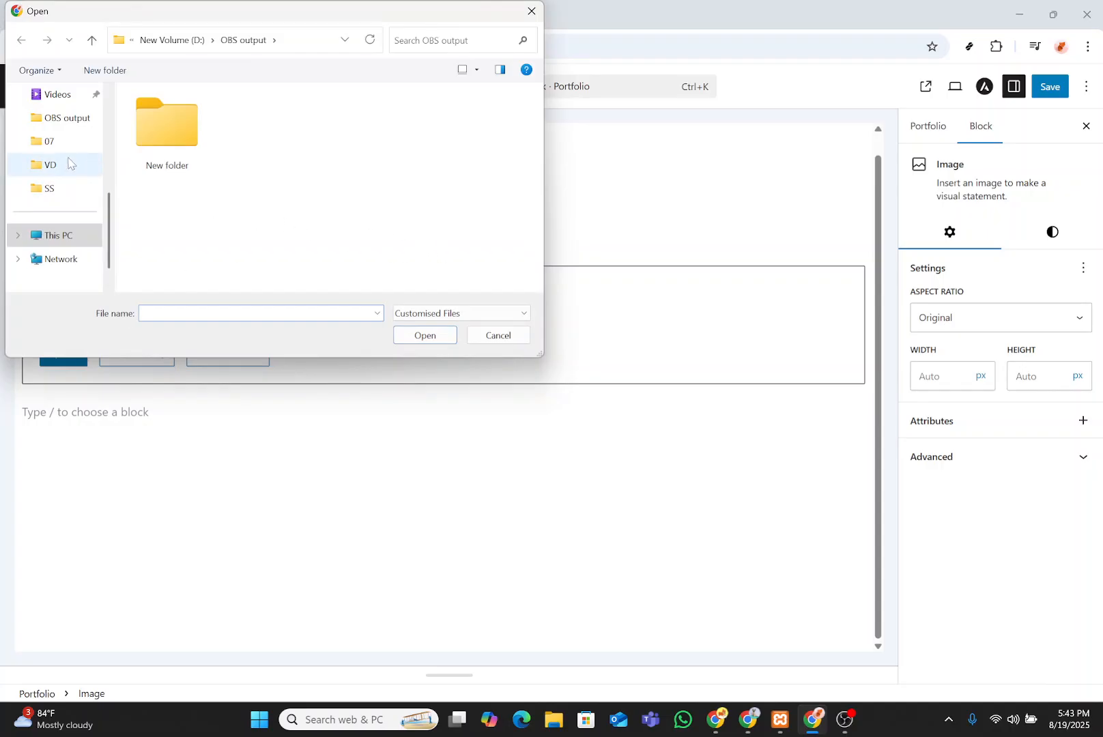
scroll(71, 164, up, 3)
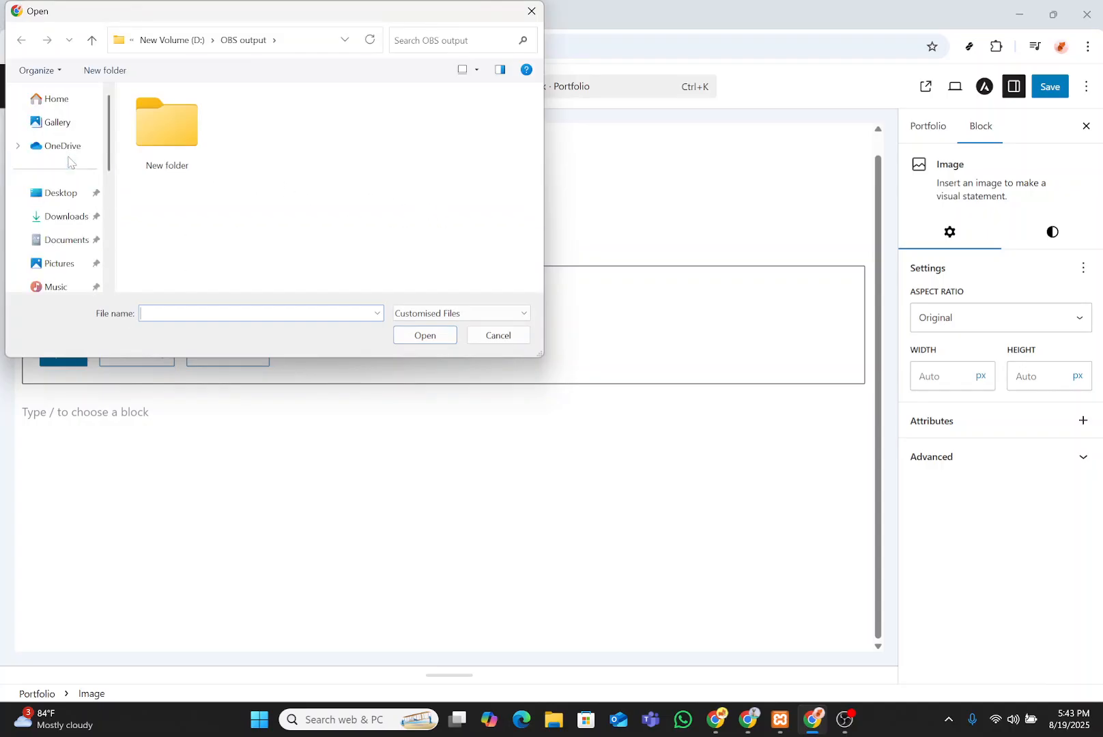
click(66, 218)
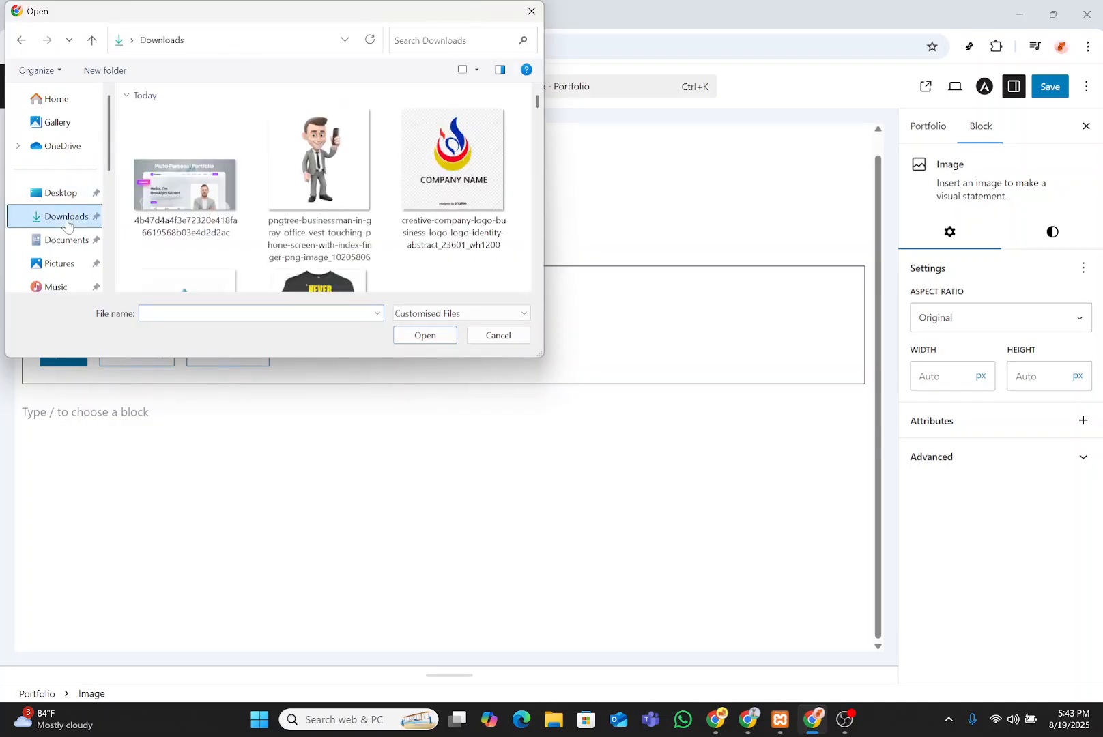
click(184, 184)
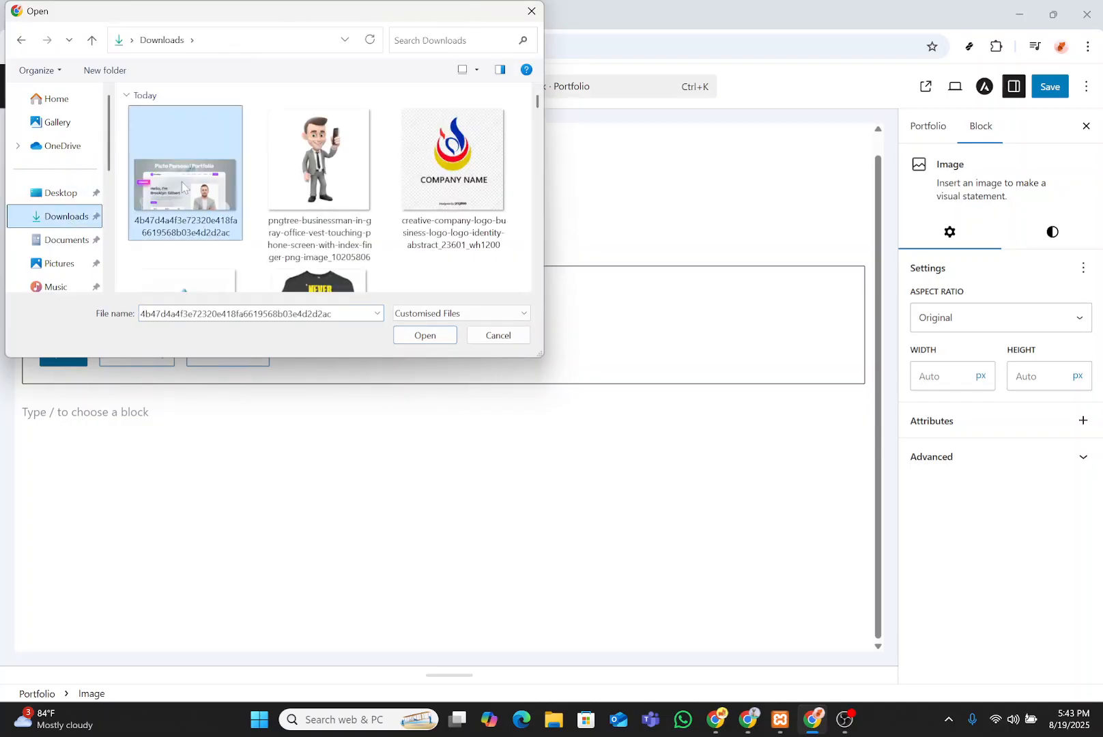
click(408, 337)
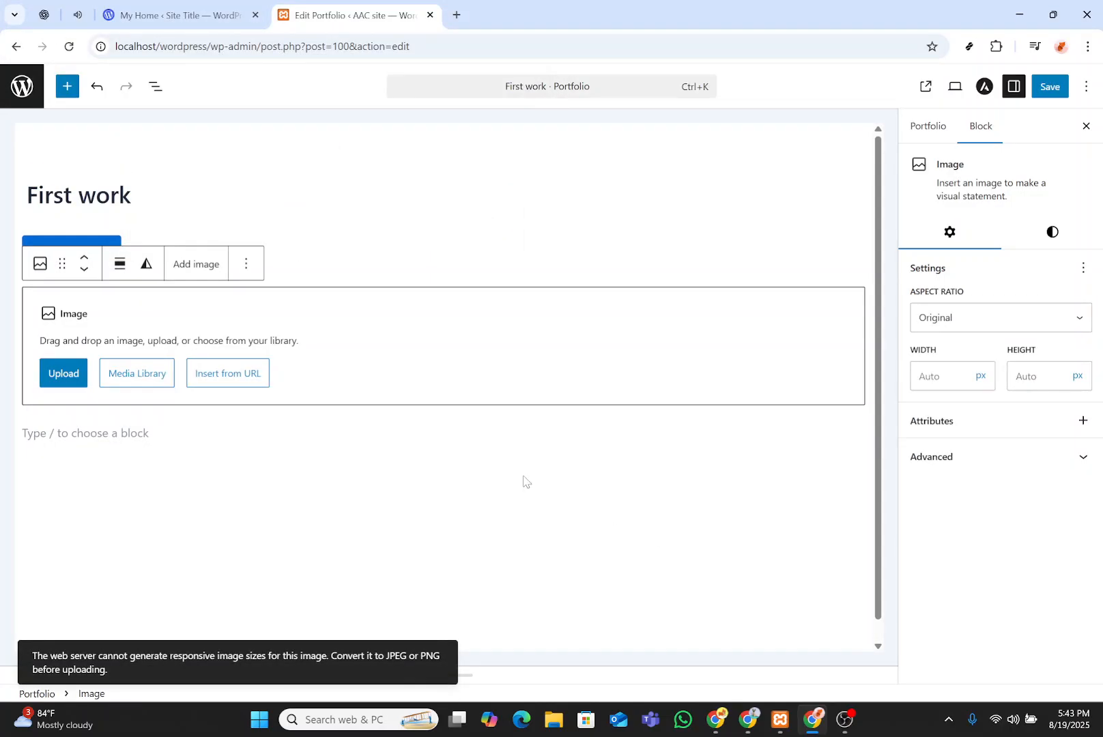
Deselect the image block and save the portfolio entry.
scroll(478, 467, down, 1)
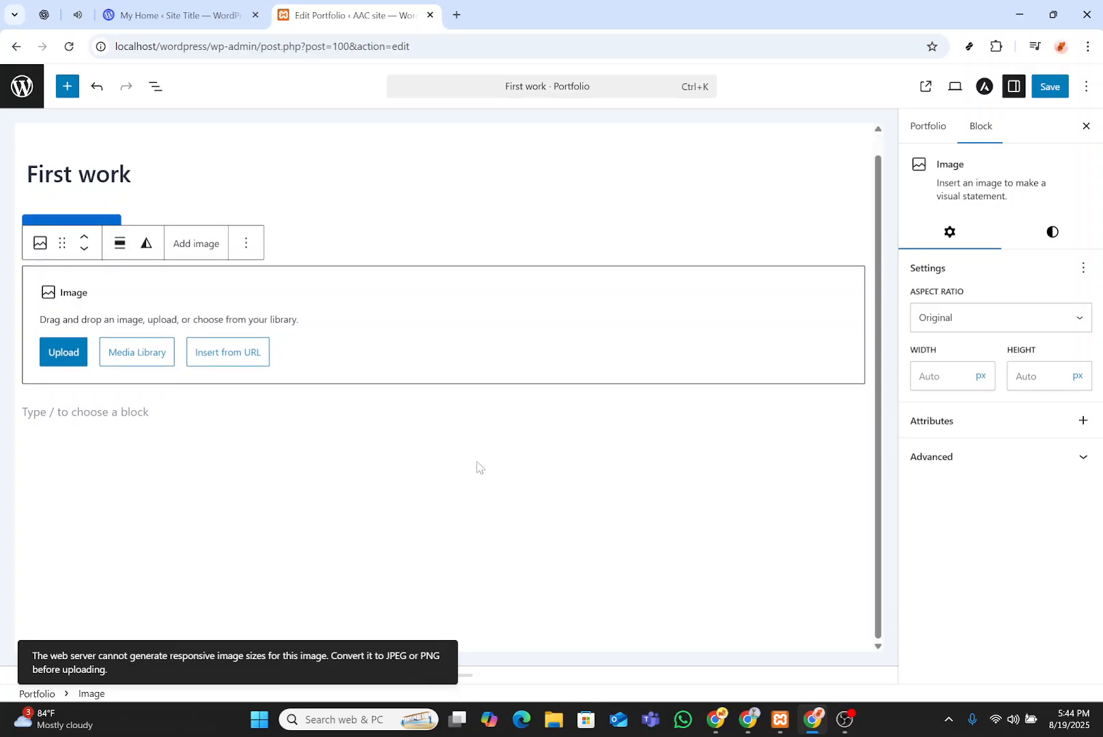
scroll(478, 467, up, 1)
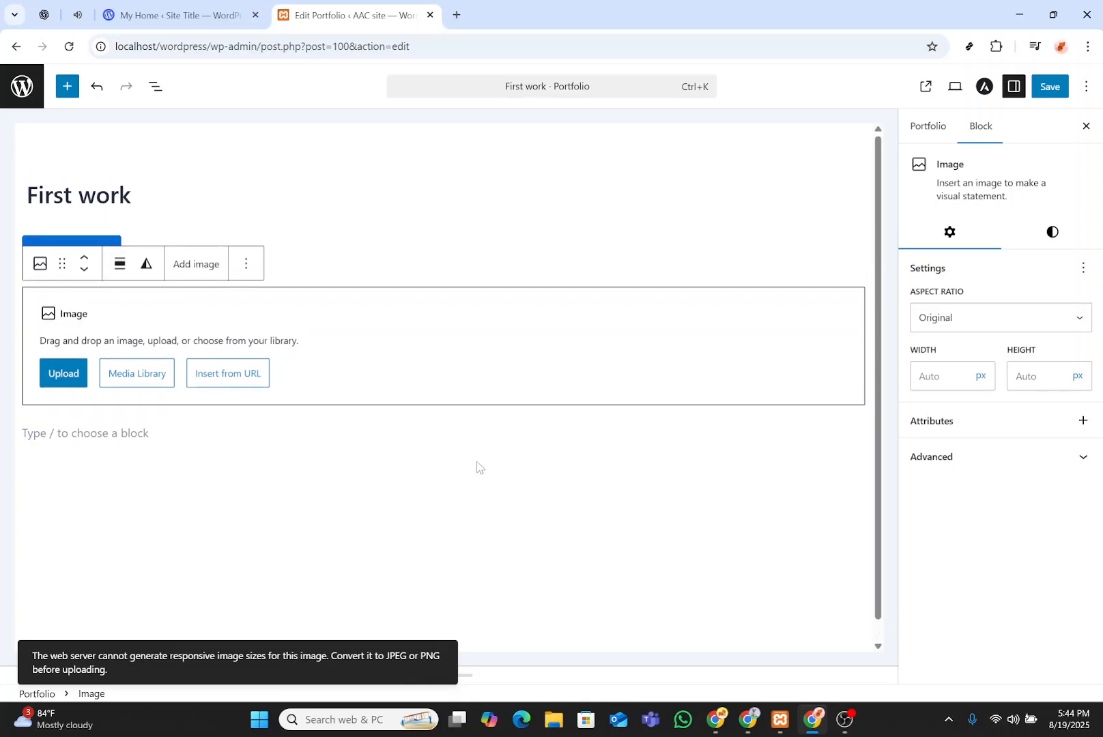
click(477, 467)
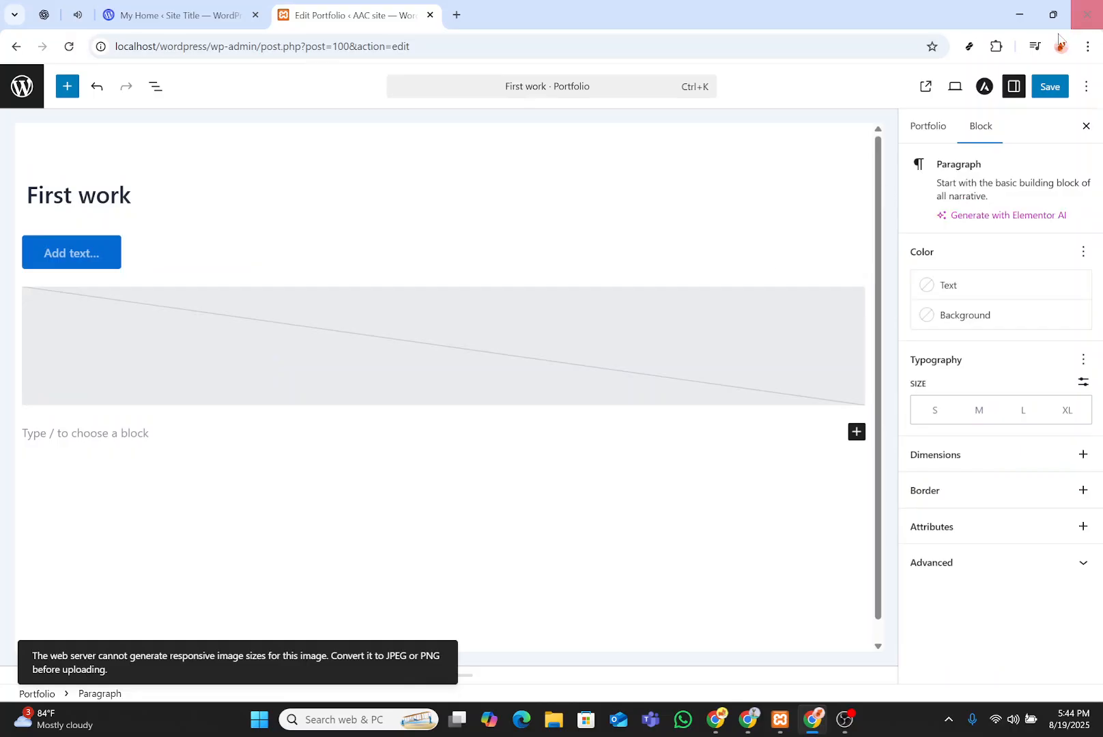
click(1042, 88)
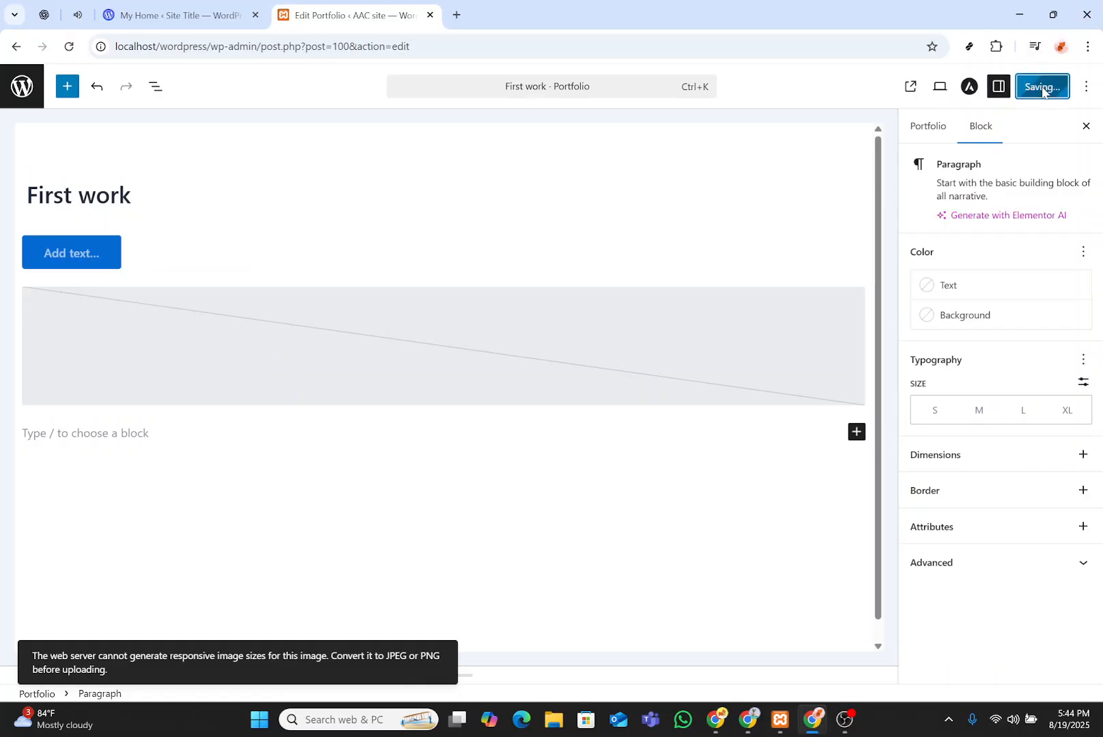